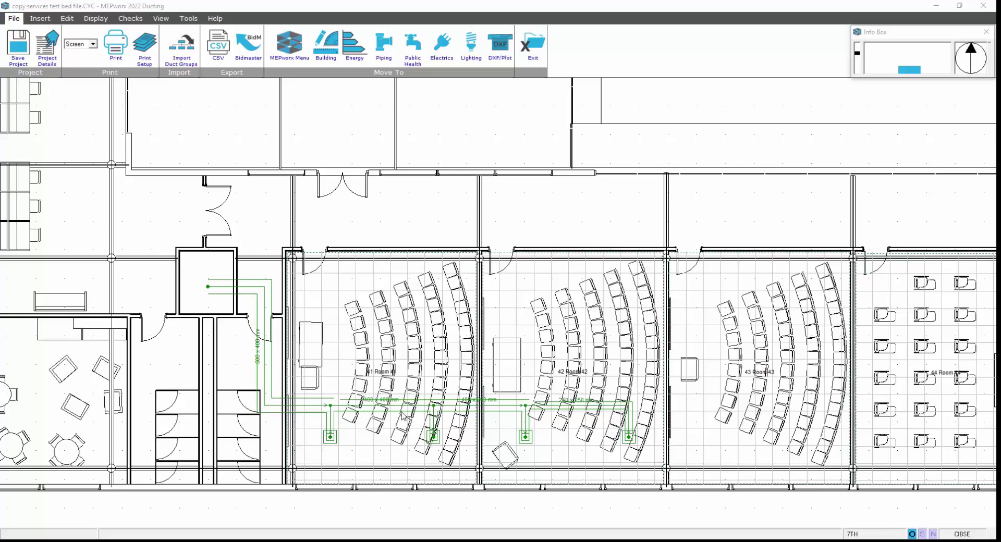
Step: Set up Copy Services with floor 7TH as the source and floors 6TH, 5TH and 4TH as targets
scroll(401, 413, down, 2)
middle_drag(505, 177, 424, 319)
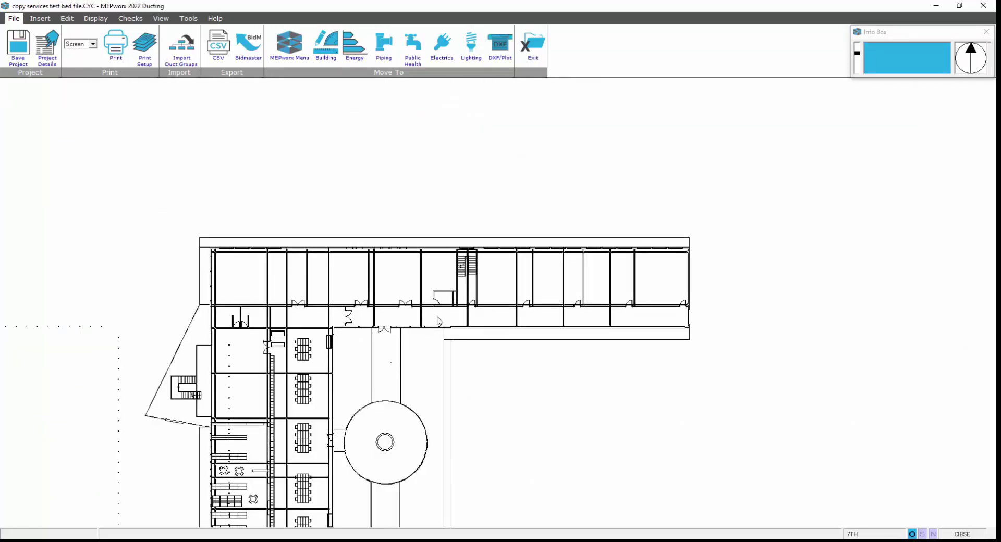
scroll(501, 293, up, 2)
middle_drag(497, 295, 432, 315)
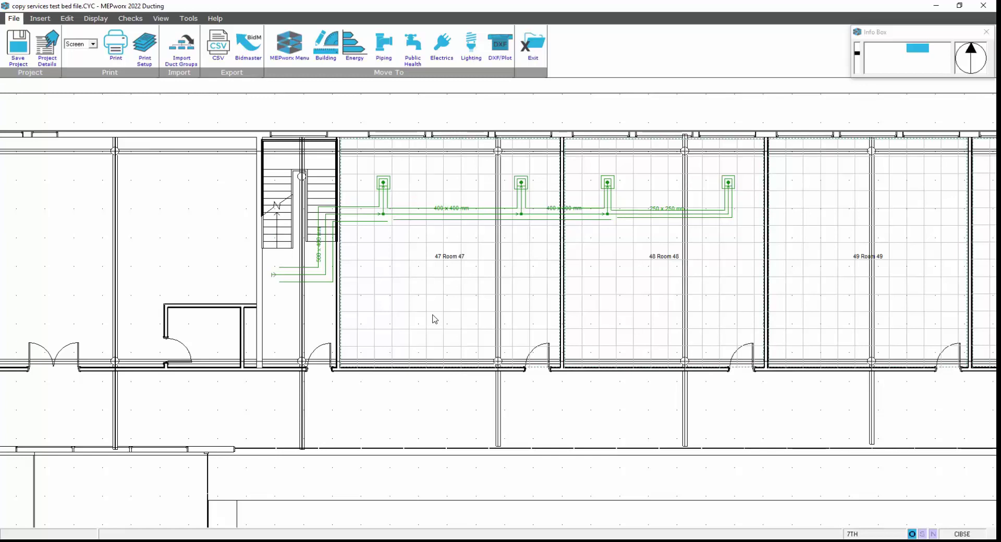
click(67, 19)
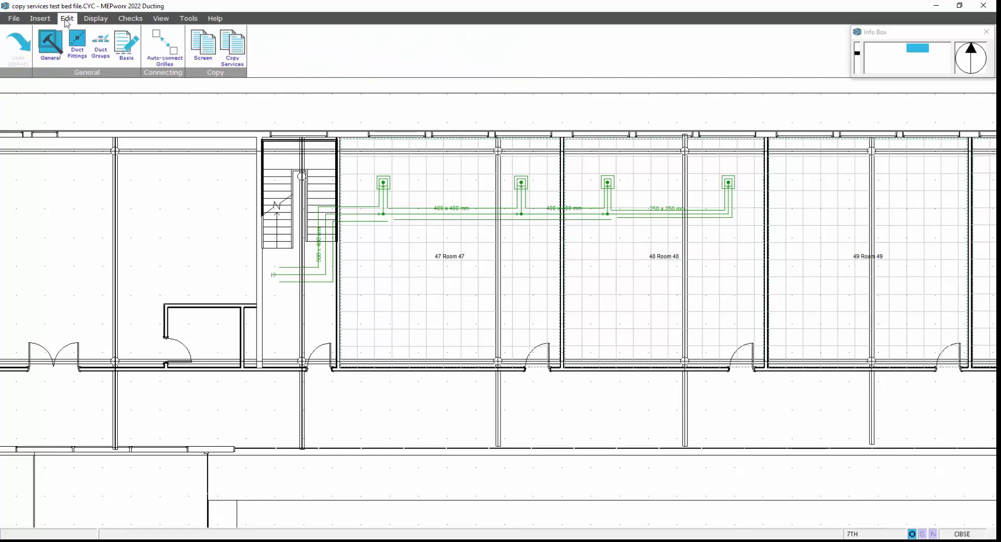
click(243, 51)
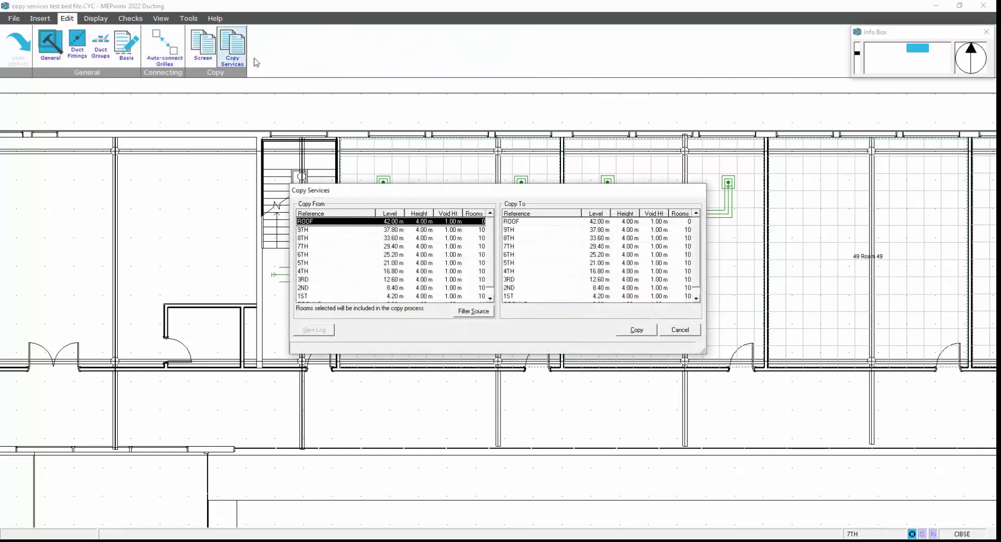
drag(451, 197, 481, 350)
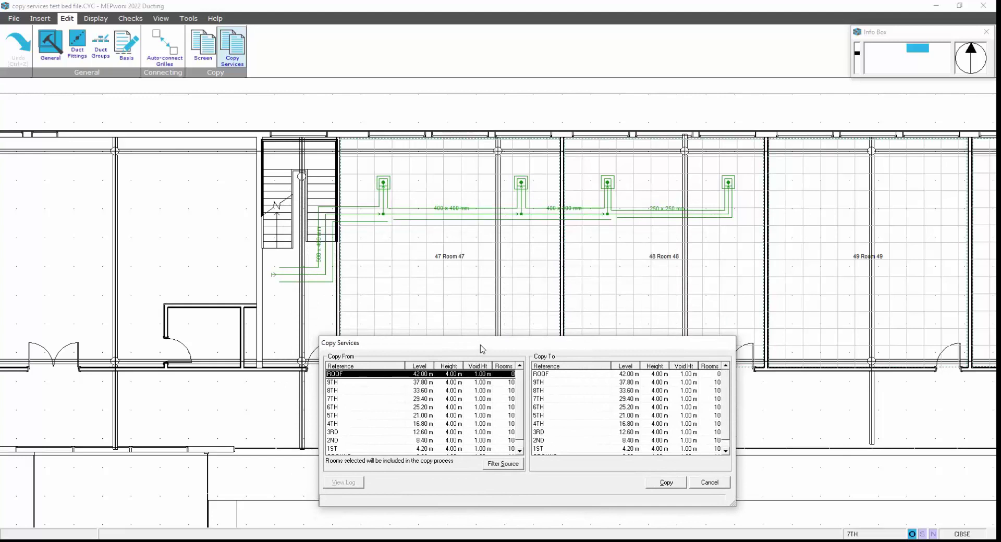
click(398, 399)
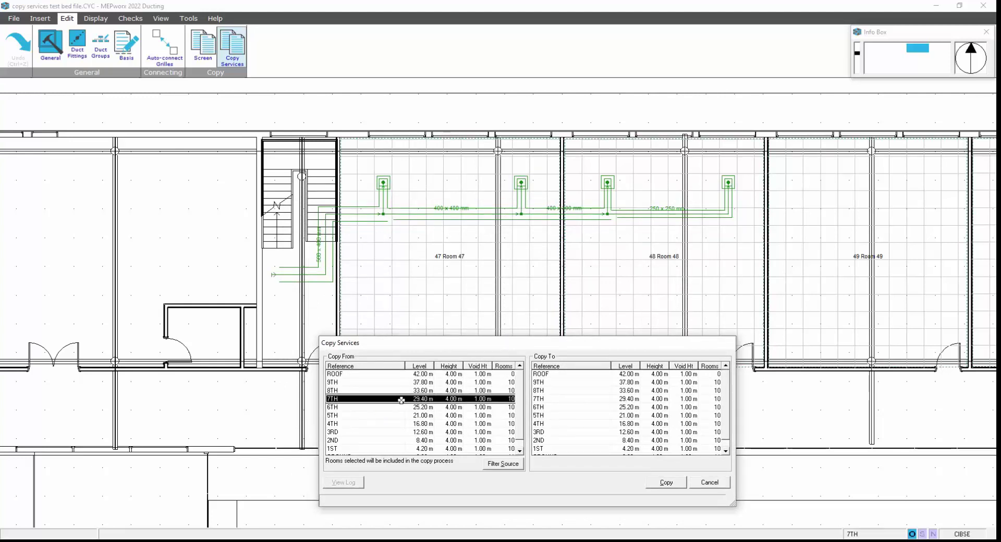
click(551, 407)
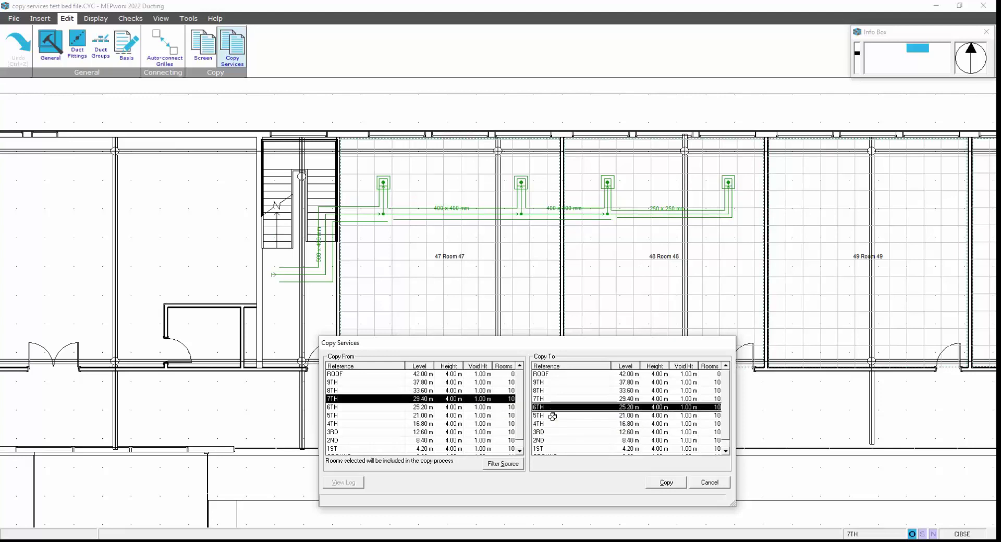
ctrl+click(553, 415)
ctrl+click(552, 423)
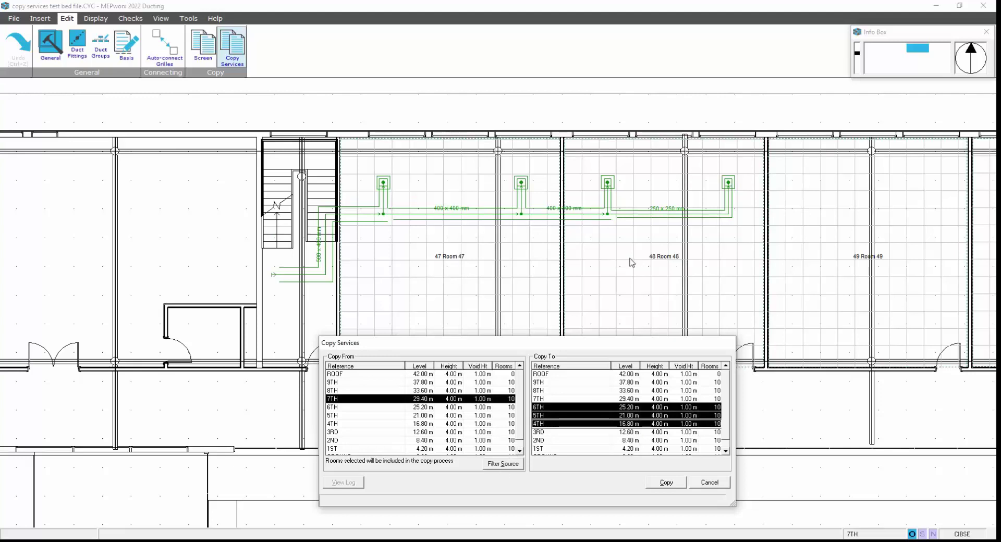
Step: Filter the copy source so that only Room 47 and Room 48 are included
click(504, 466)
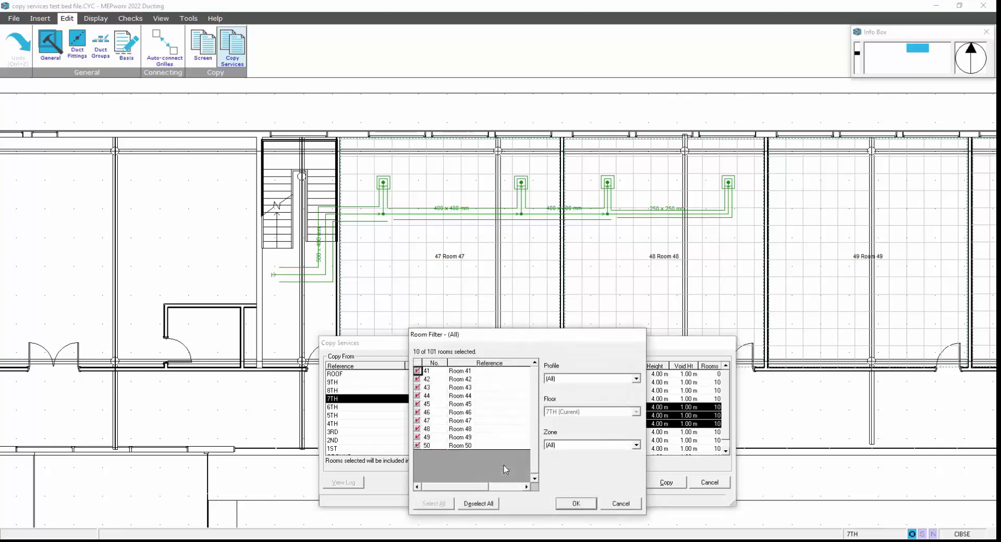
click(479, 503)
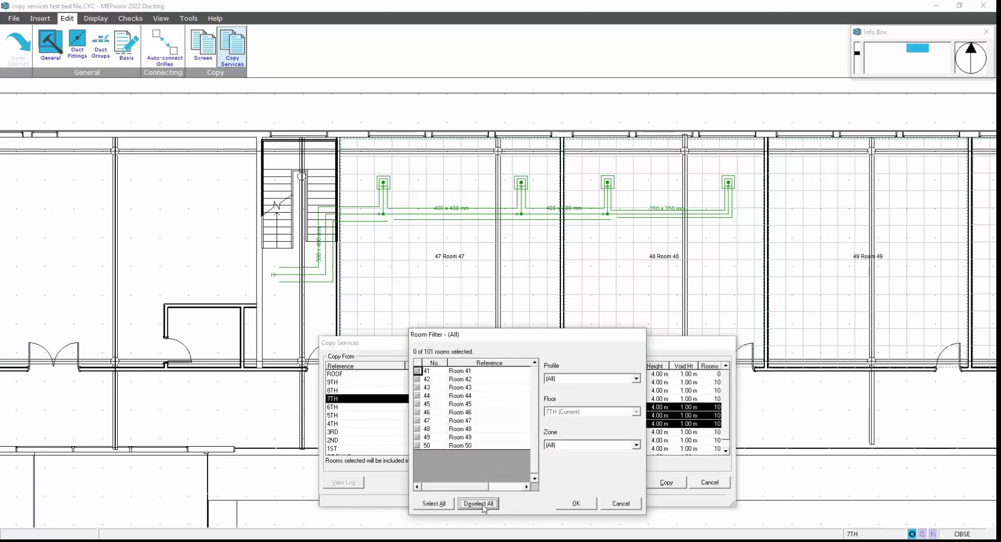
click(417, 421)
click(417, 429)
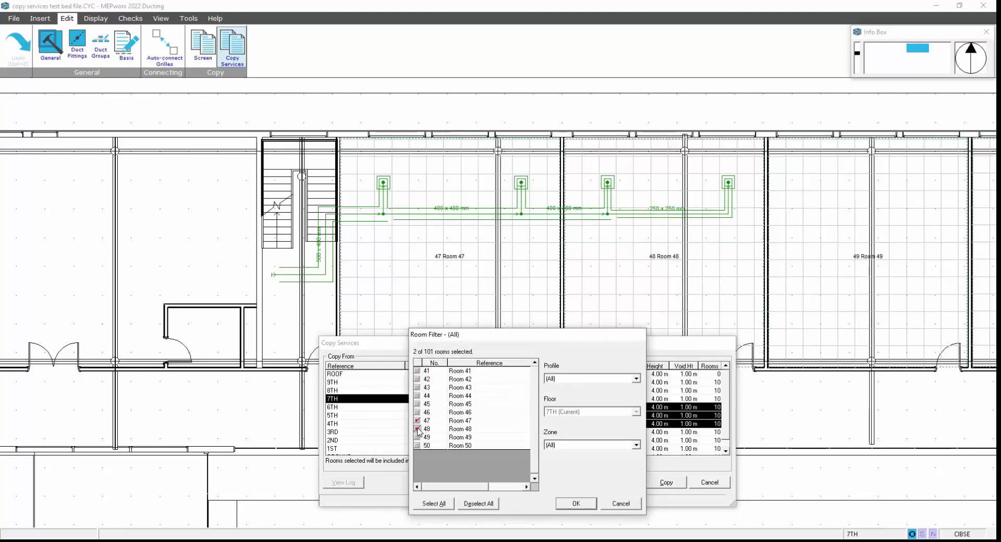
click(575, 504)
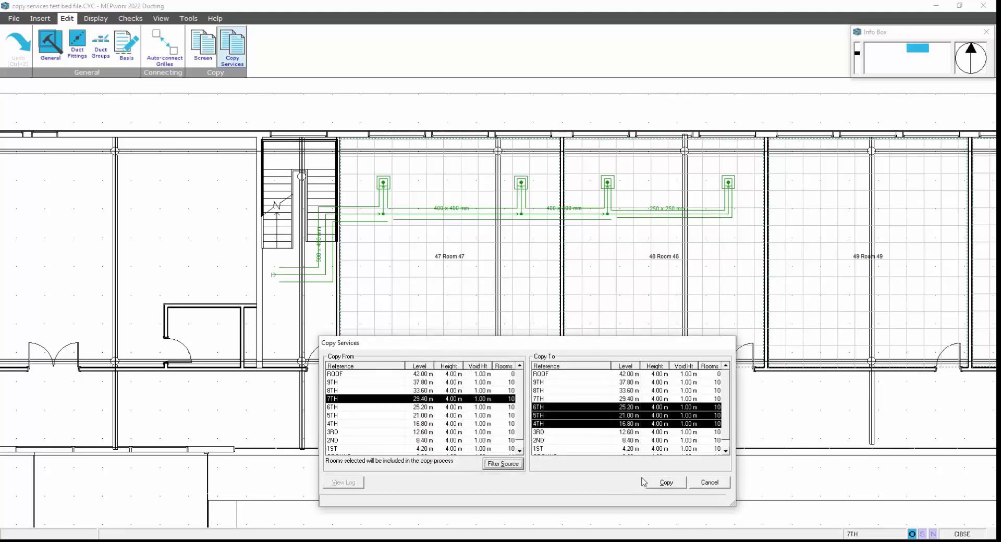
Step: Run the copy of the filtered rooms' services to the three selected target floors
click(658, 483)
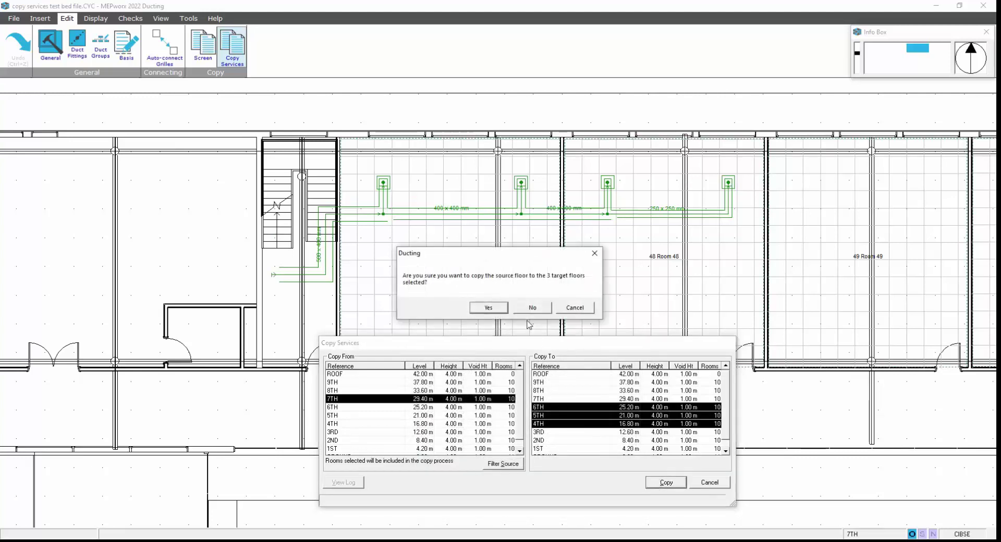
click(488, 307)
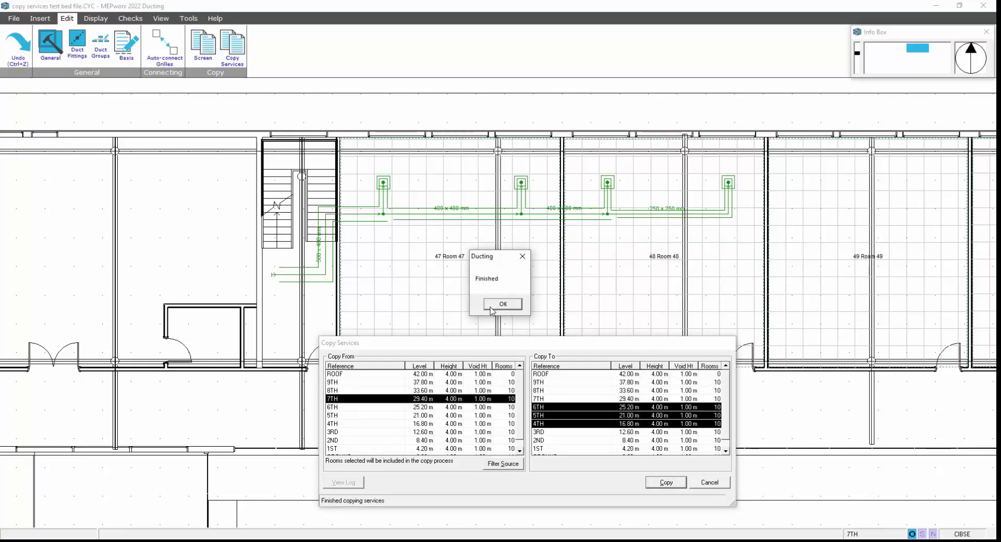
click(491, 305)
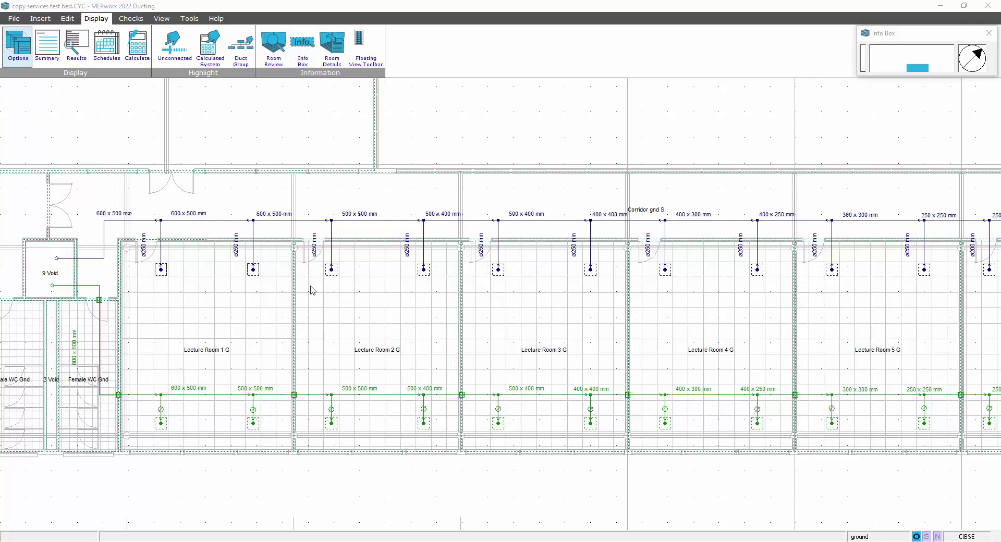
Step: Copy the services from the ground floor to all floors from First up to 10th with Copy Services
click(64, 19)
click(236, 50)
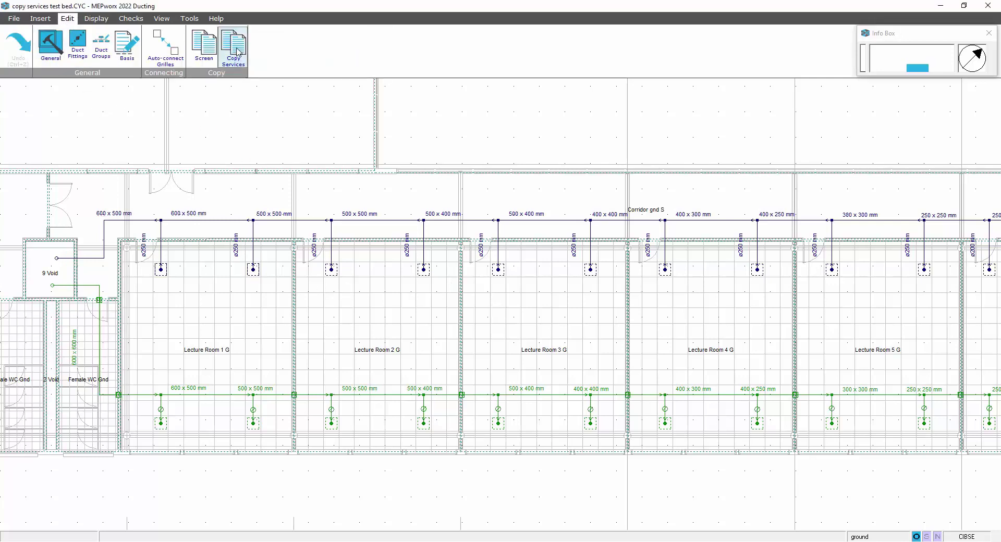
drag(706, 353, 710, 378)
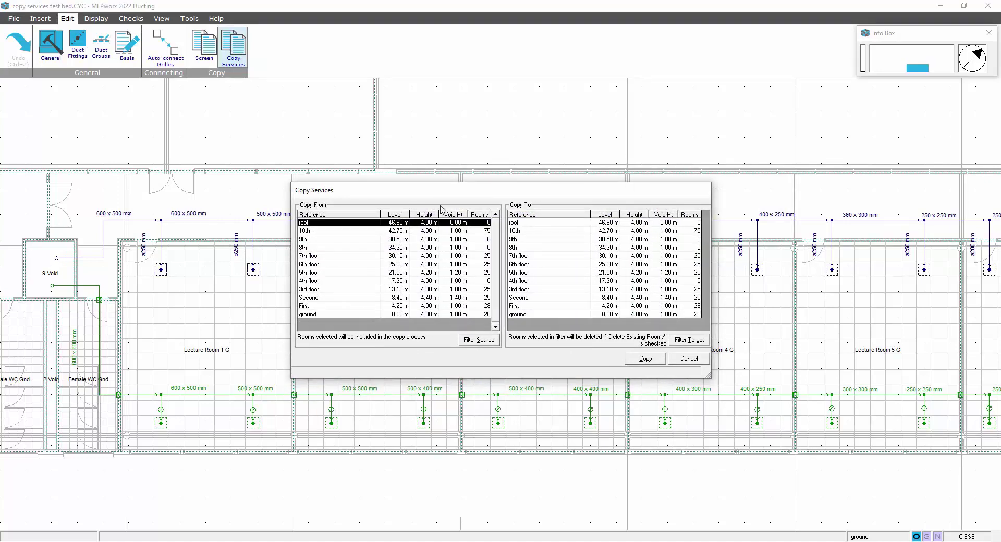
click(328, 314)
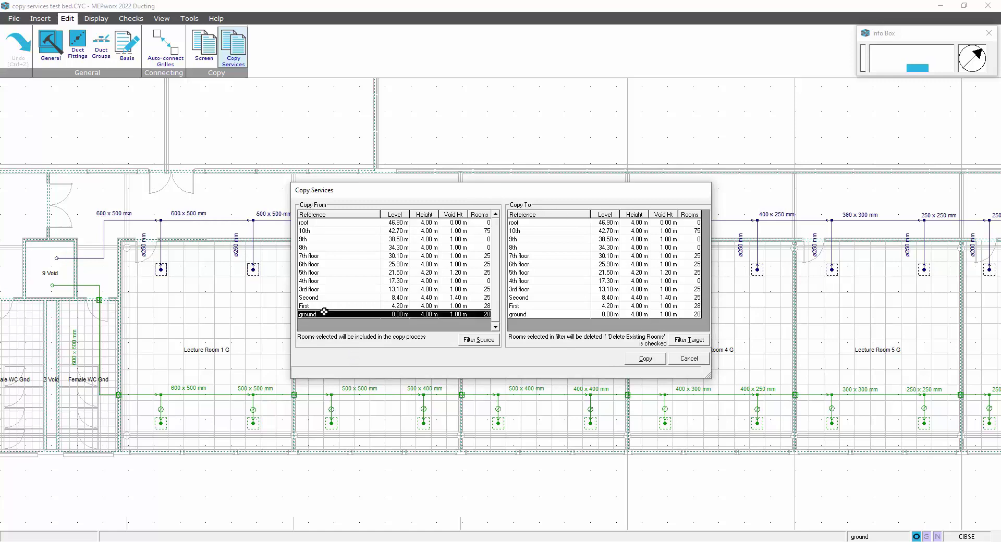
click(526, 308)
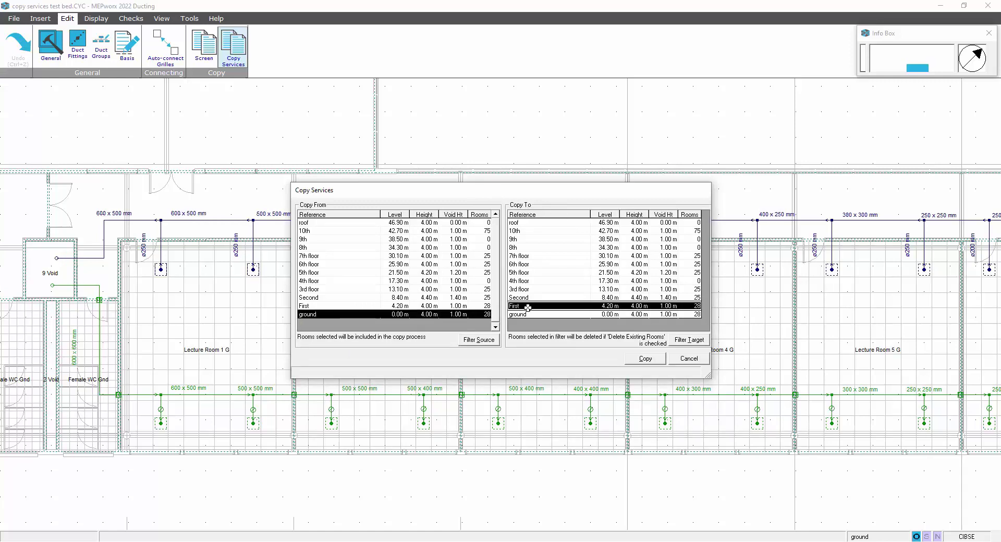
shift+click(529, 233)
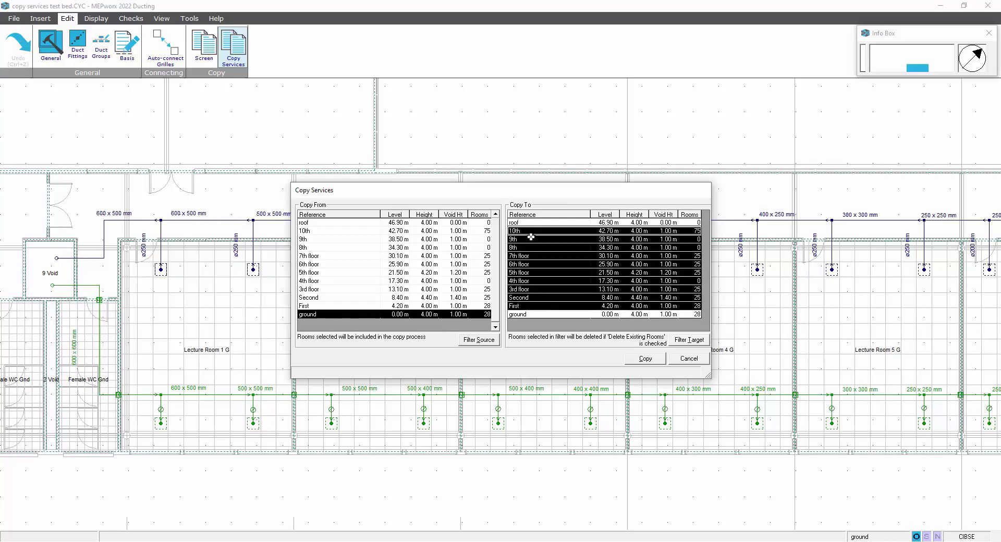
click(644, 358)
click(492, 309)
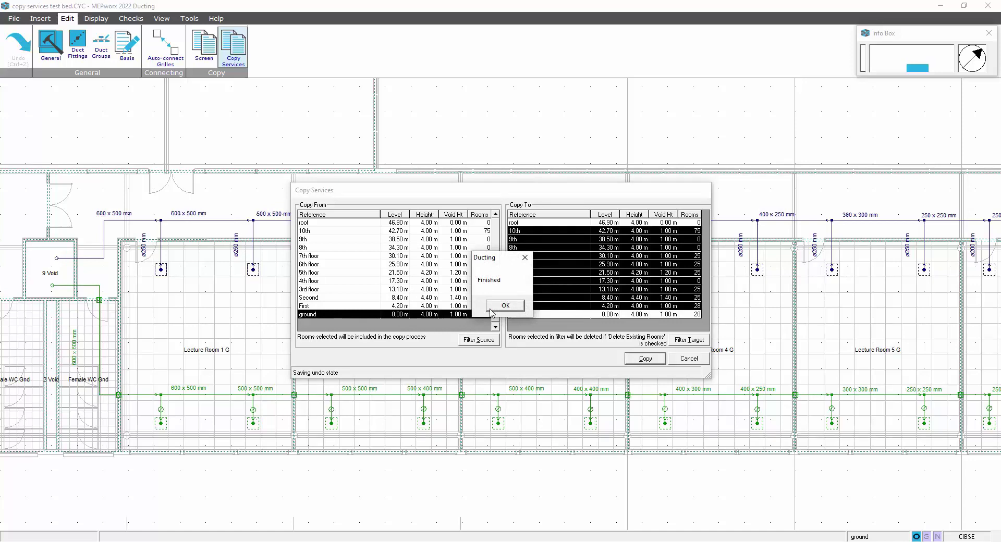
key(Return)
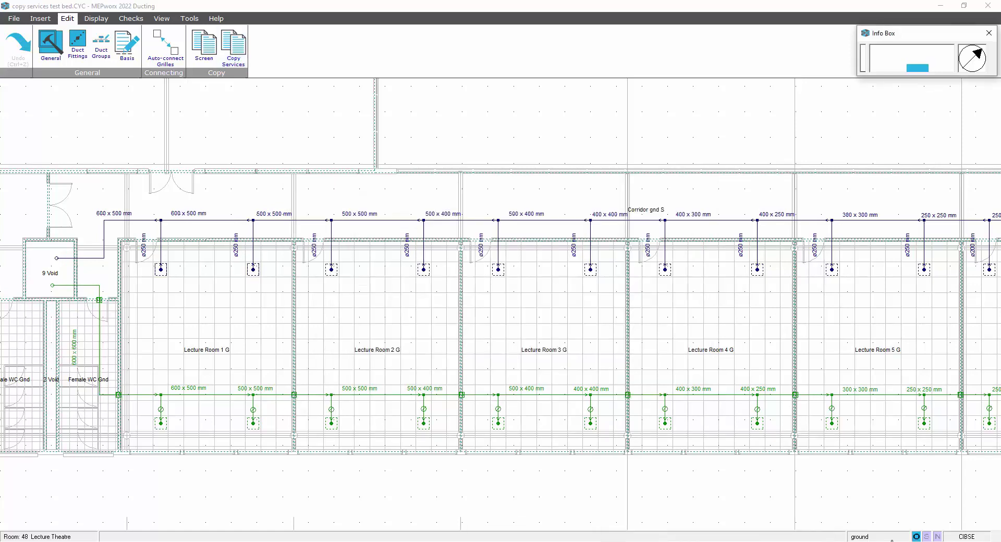
Step: Go up one level to the First floor plan, showing the copied ducts beside 8 Void
click(162, 19)
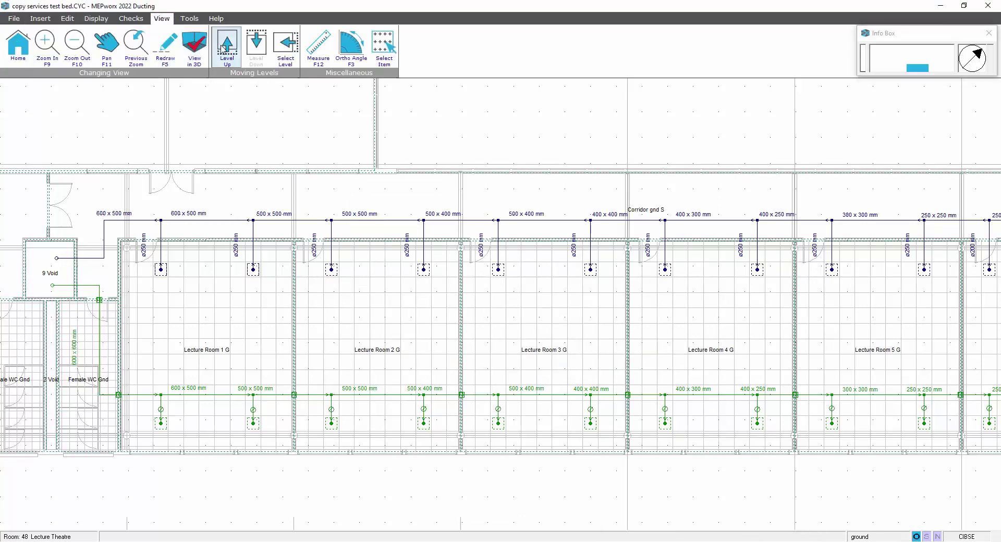
click(224, 50)
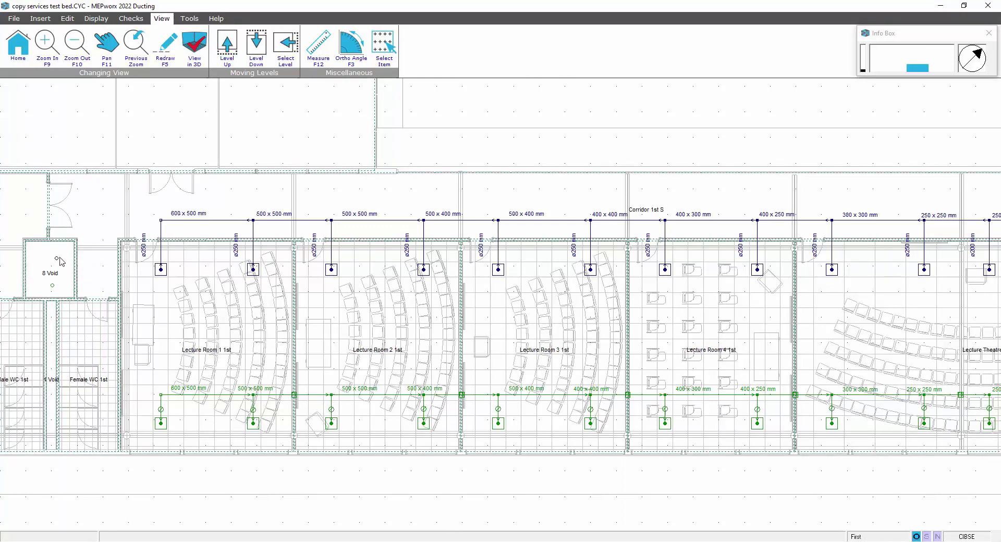
middle_drag(440, 358, 513, 345)
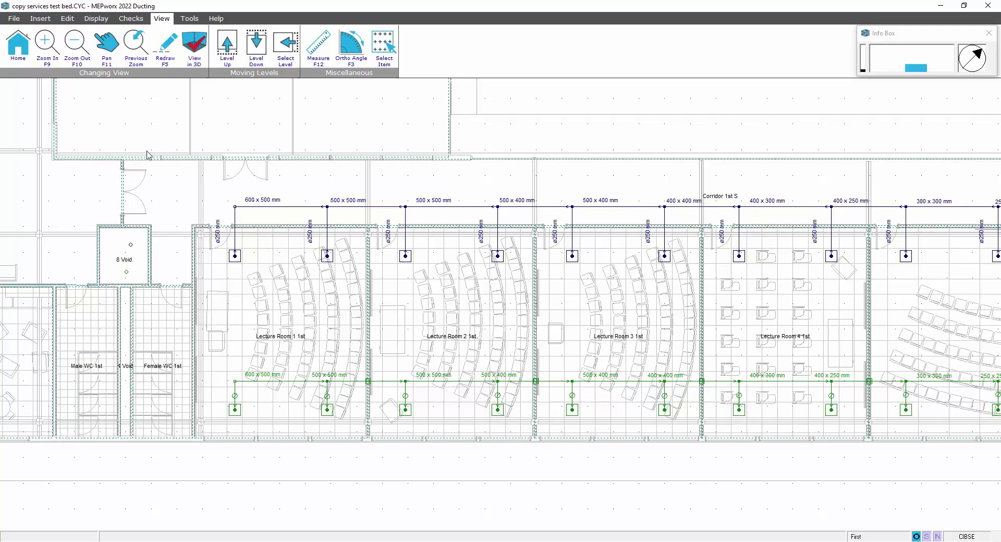
Step: Set the mains duct group as the default duct group
click(67, 19)
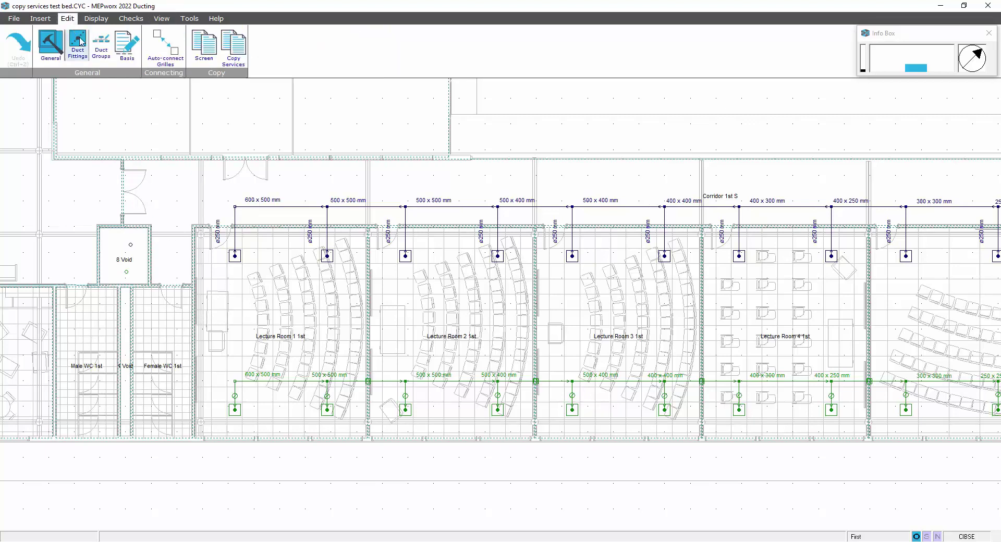
click(100, 52)
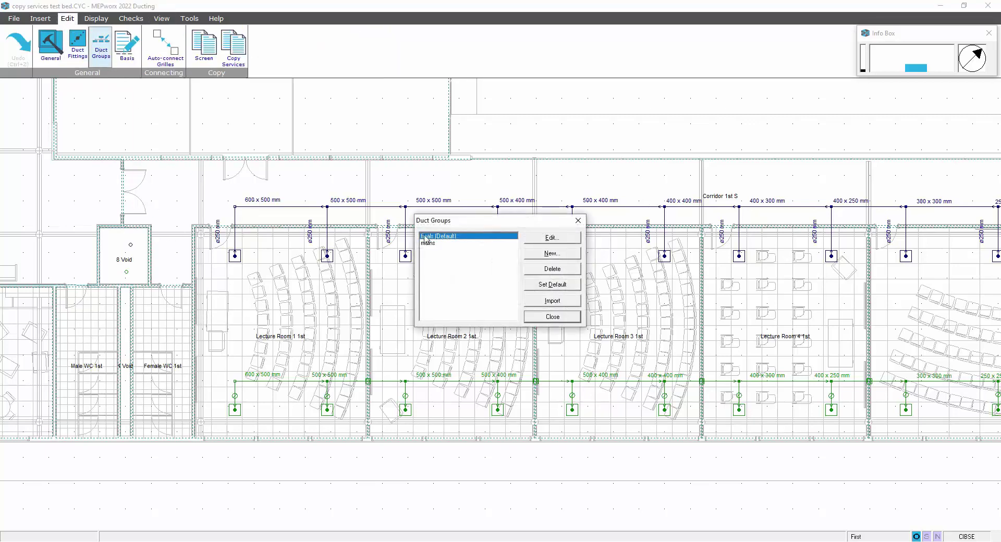
drag(463, 225, 454, 265)
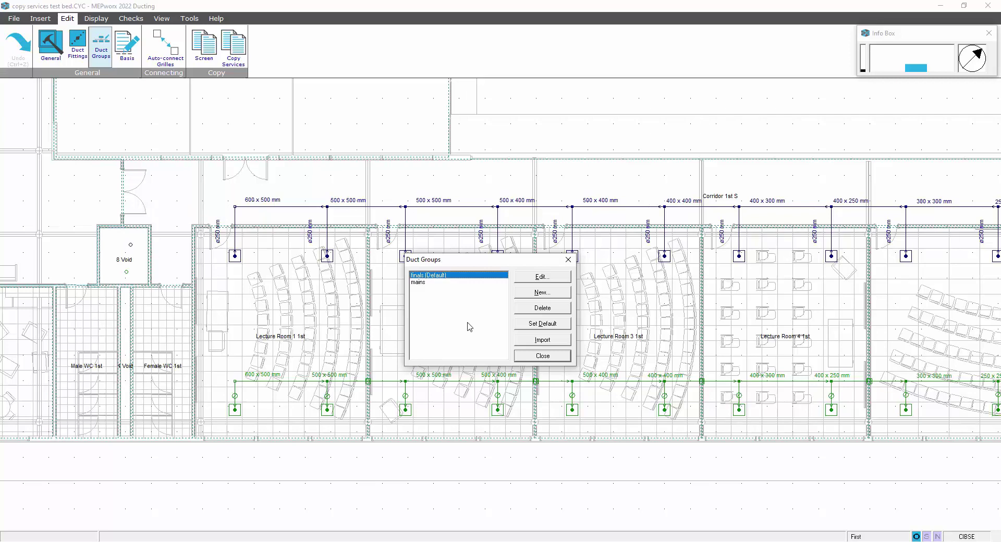
click(420, 283)
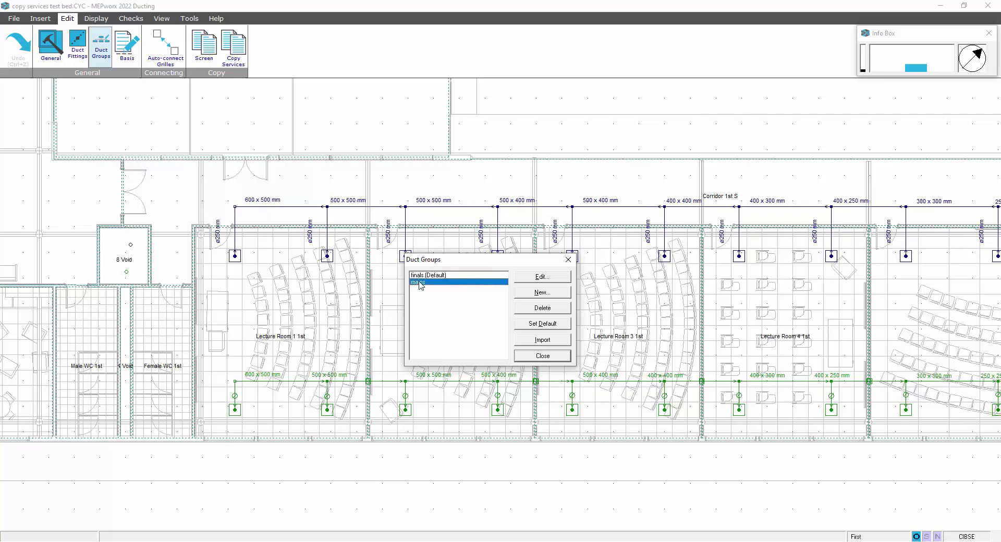
click(524, 326)
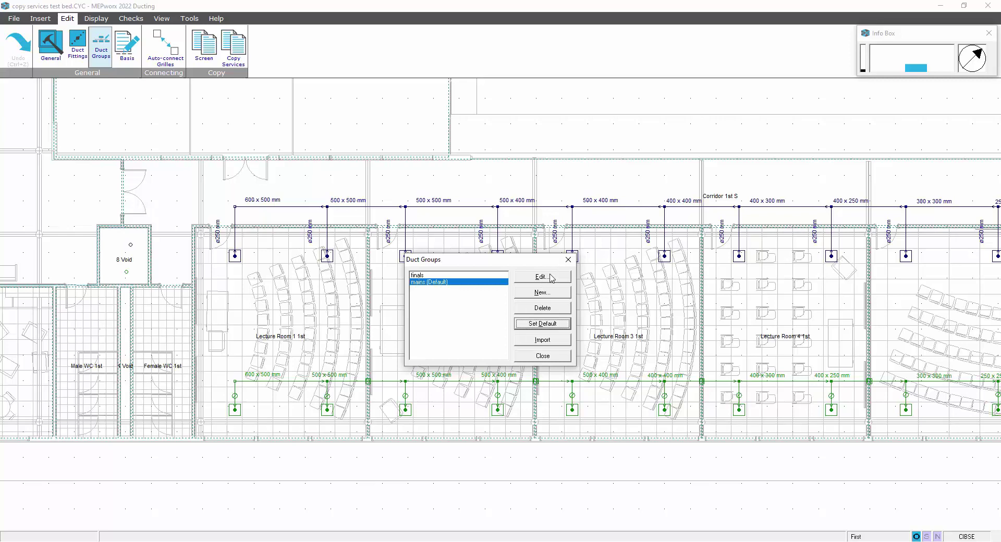
click(539, 358)
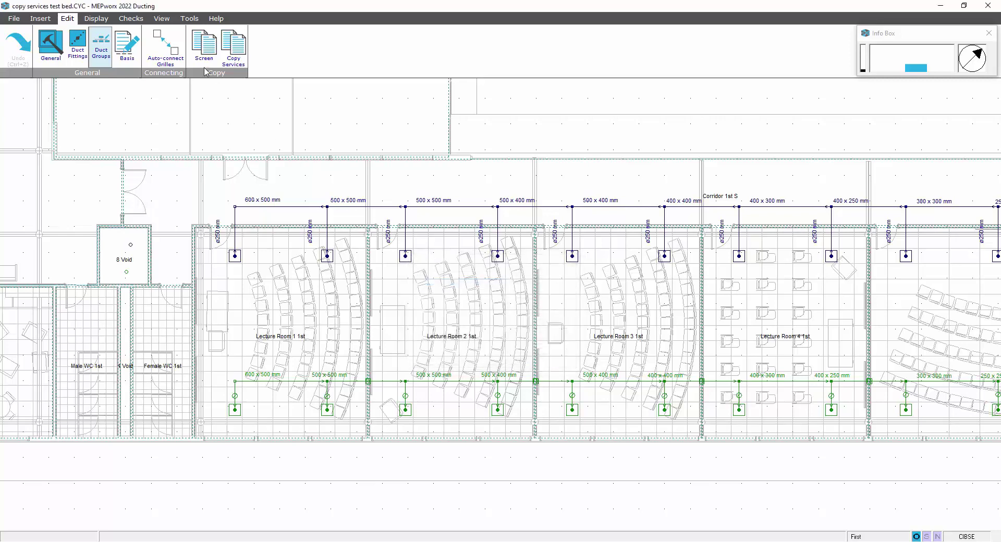
Step: Draw an extract duct from the open end of the corridor main above Lecture Room 1 1st to the extract riser in 8 Void
click(40, 18)
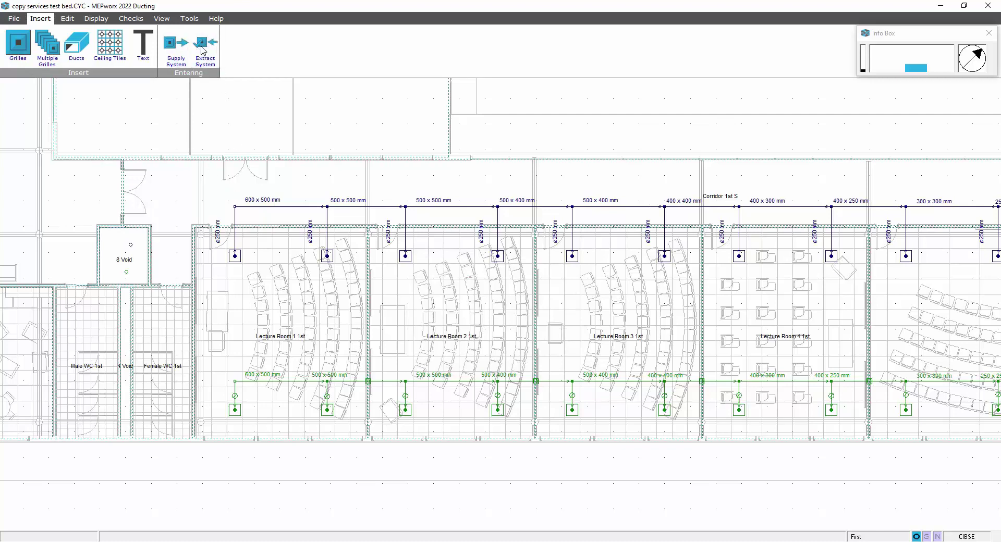
click(76, 51)
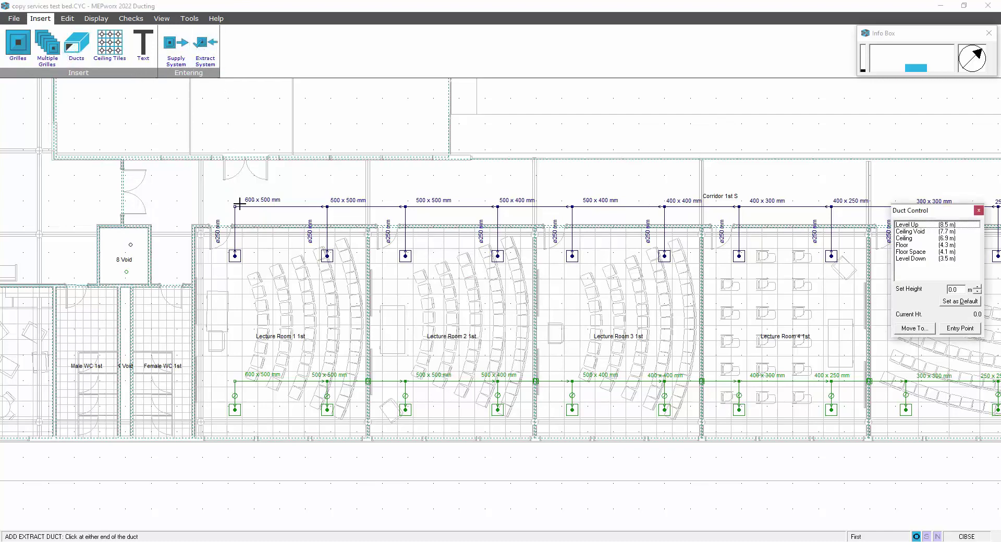
click(234, 207)
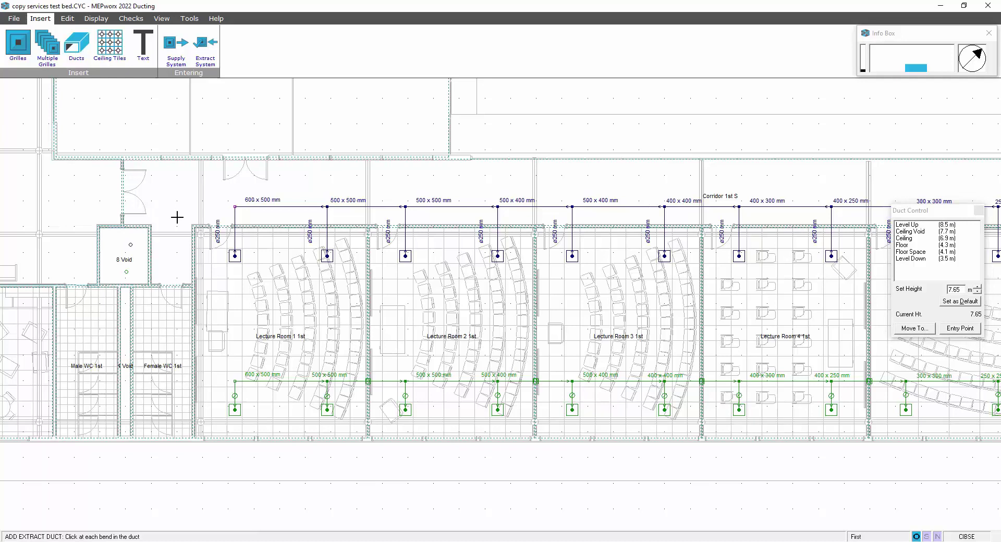
click(176, 245)
click(131, 245)
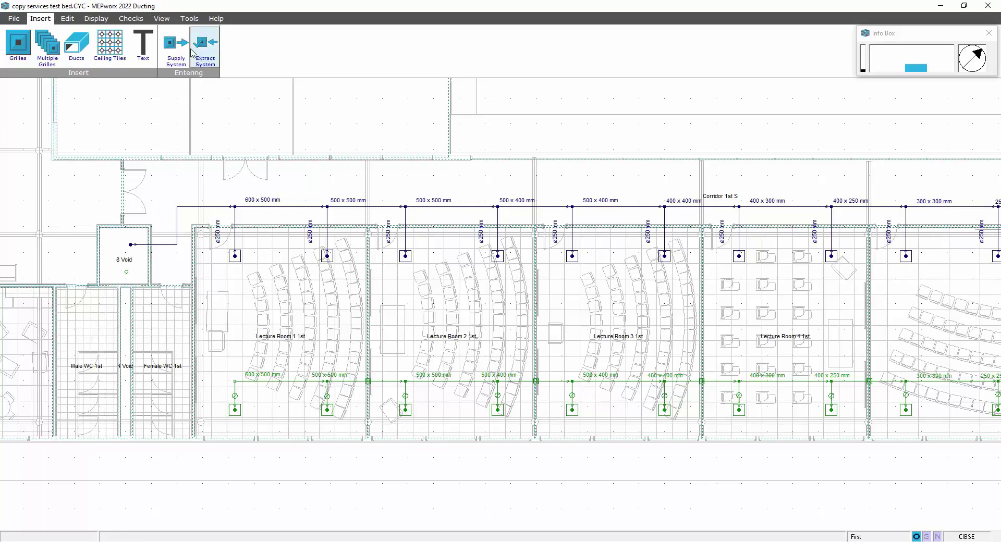
Step: Draw a supply duct from the open end of the main in Lecture Room 1 1st to the supply riser in 8 Void
click(76, 46)
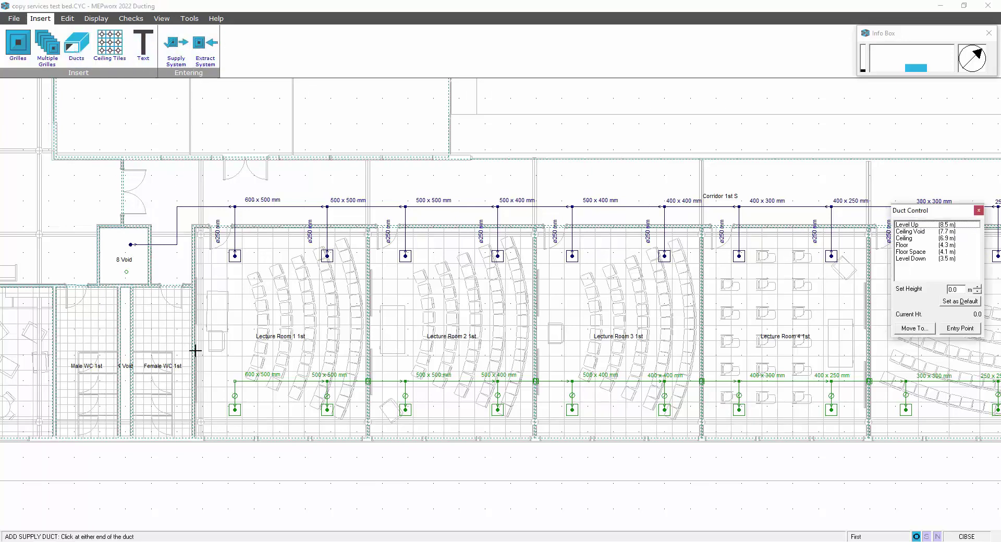
click(237, 384)
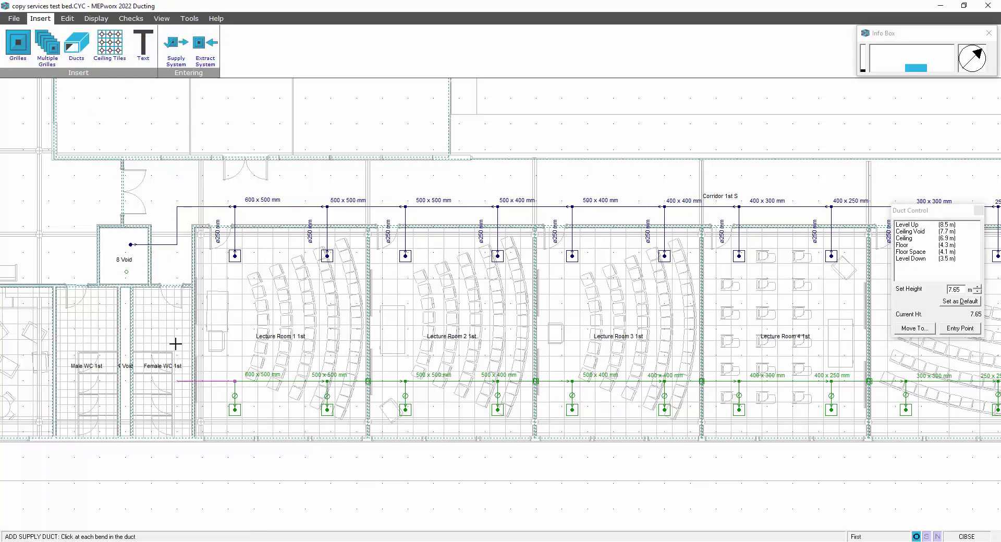
click(174, 272)
double_click(126, 272)
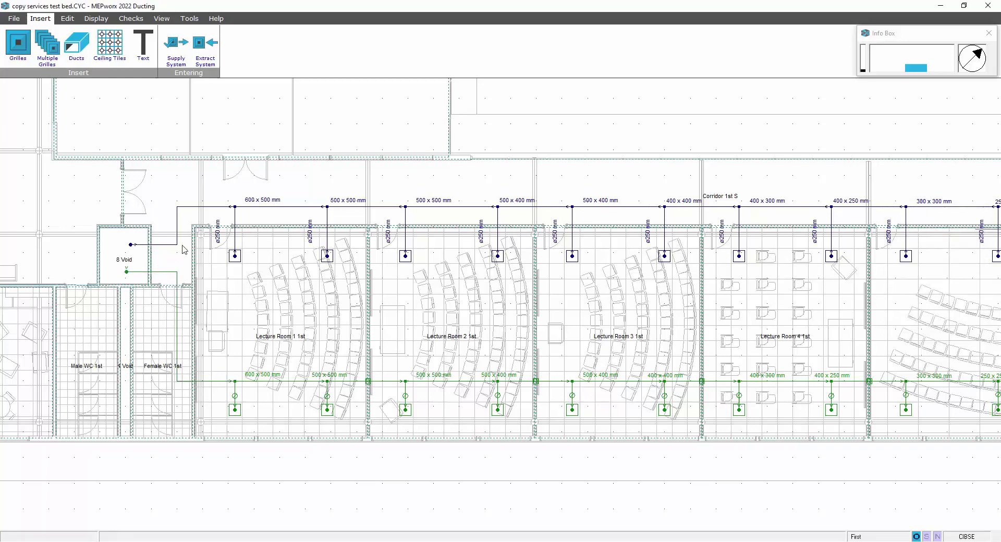
Step: Calculate the supply system and the extract system to size the newly connected ducts
click(93, 20)
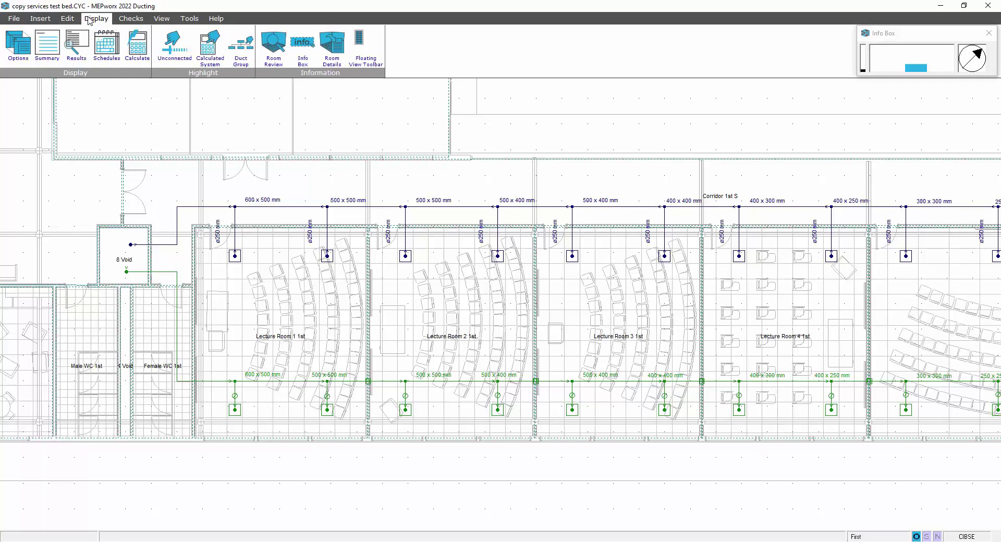
click(129, 50)
click(433, 279)
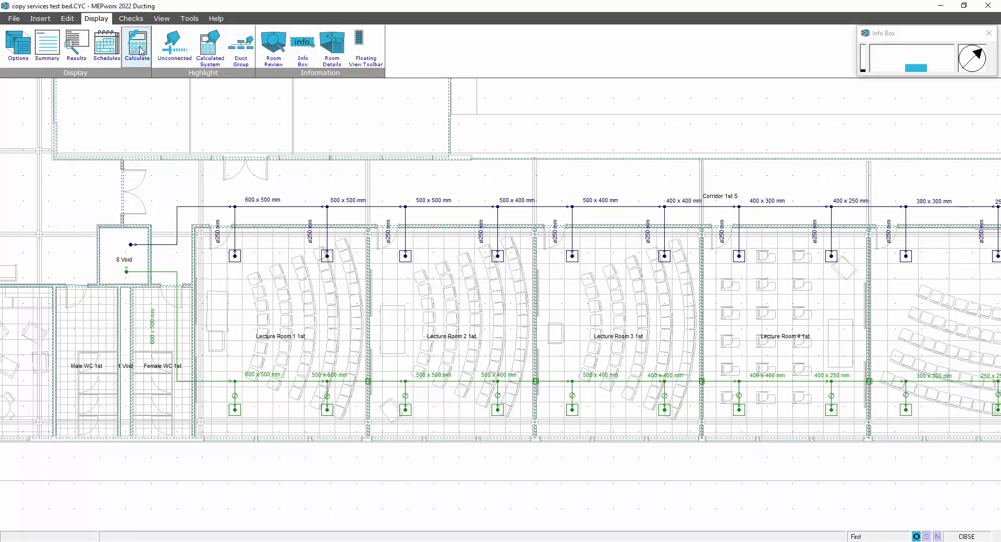
click(140, 48)
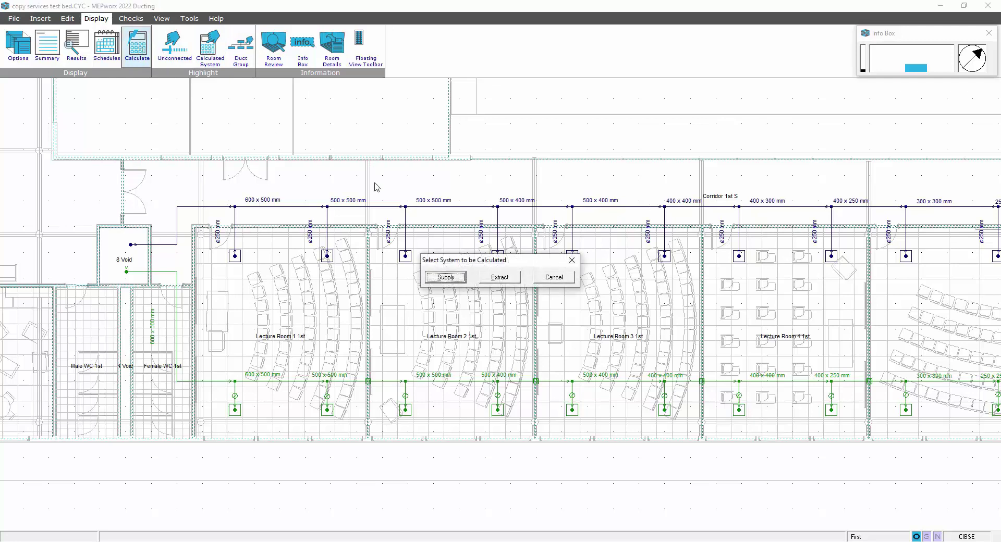
click(489, 280)
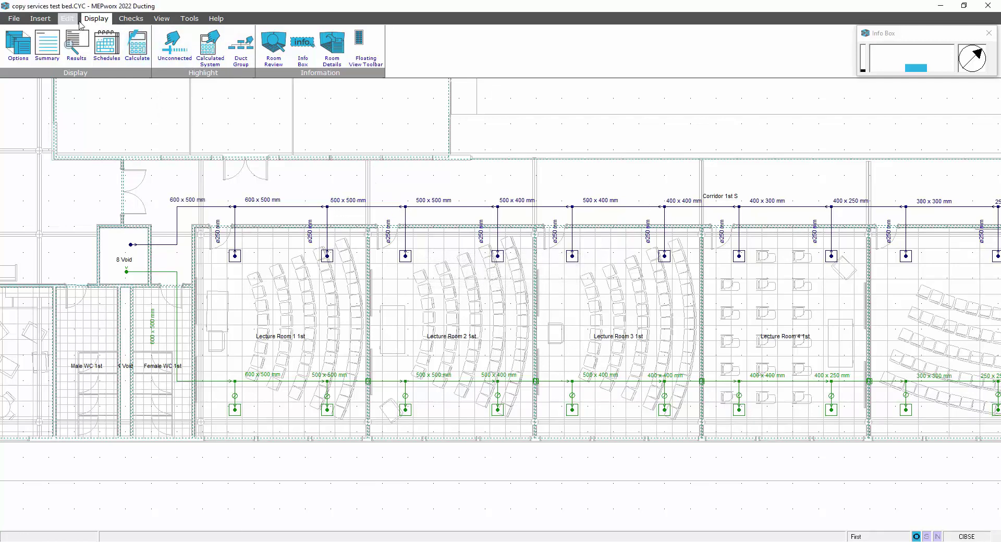
Step: Turn on Show Duct physical dimensions in the ductwork display options
click(15, 46)
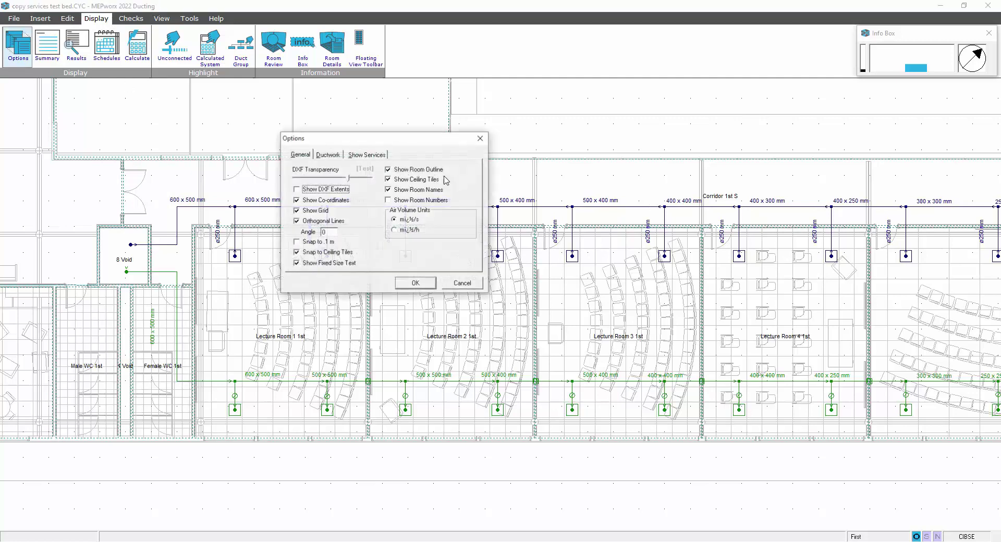
click(327, 155)
click(313, 174)
click(414, 283)
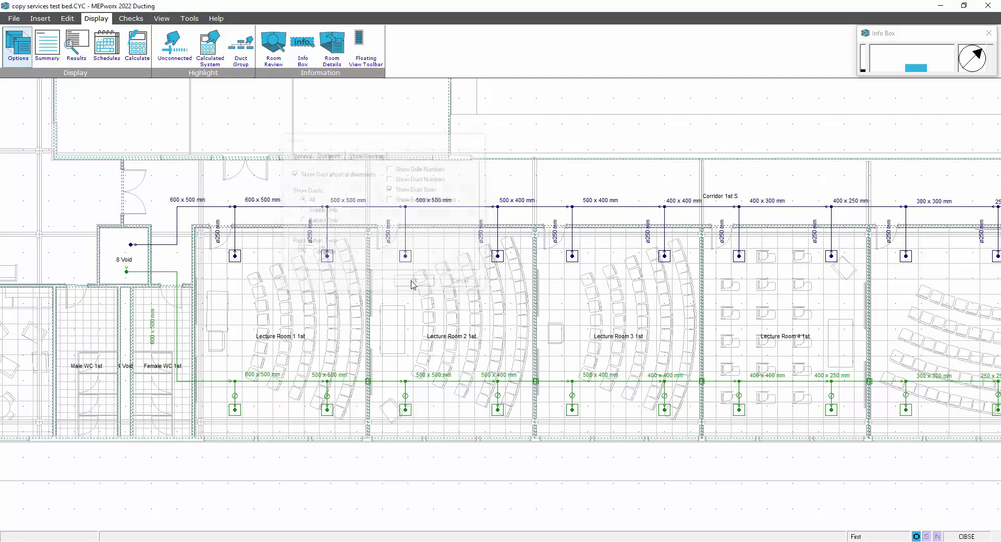